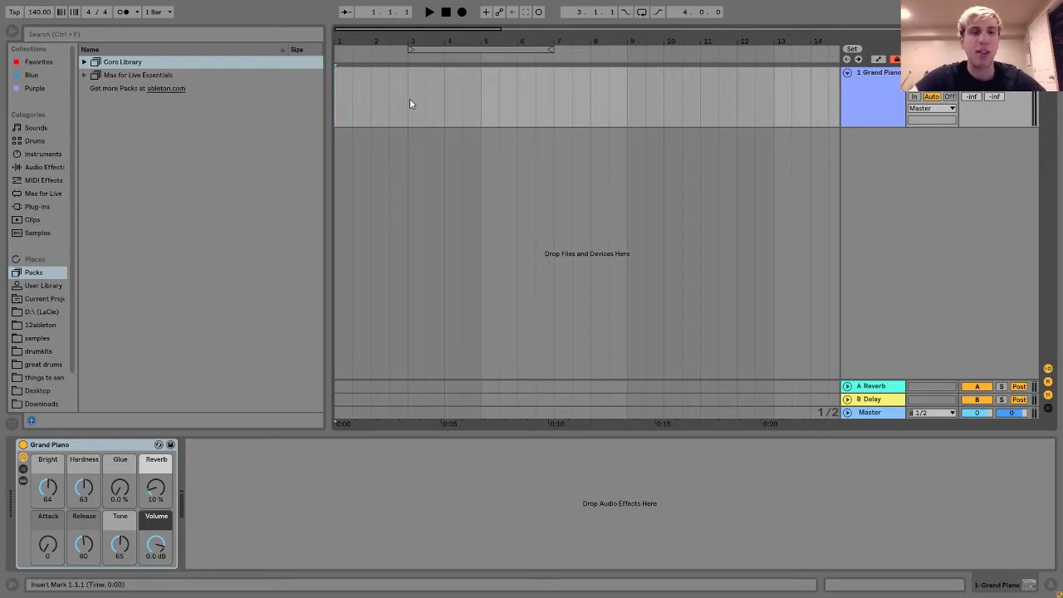
# - Create an empty MIDI clip at bar 1 and add a C3 note spanning the whole clip
pyautogui.hotkey('ctrl', 'shift', 'm')
pyautogui.doubleClick(357, 95)
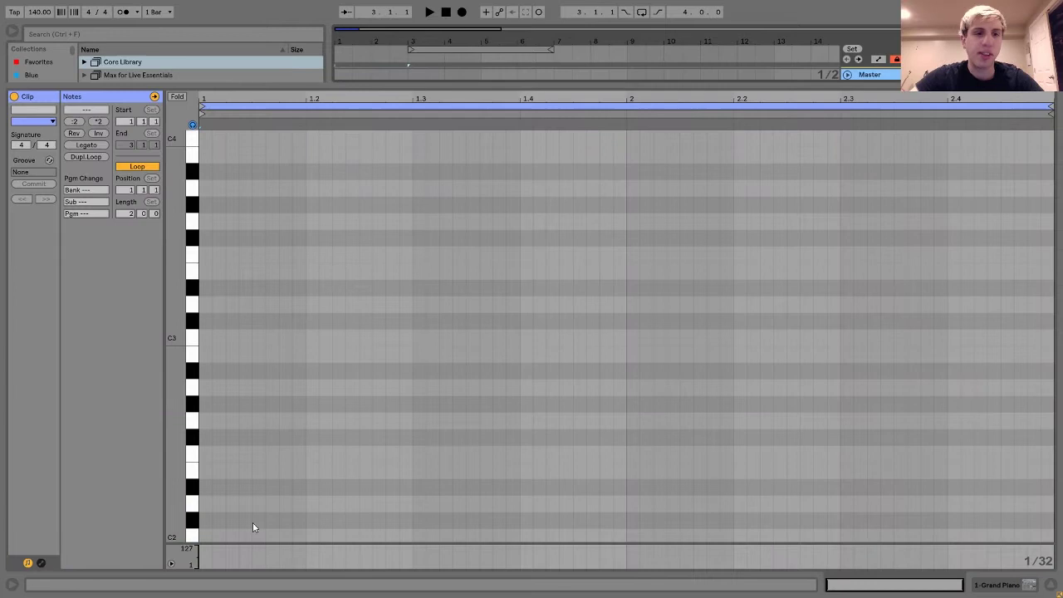
pyautogui.doubleClick(208, 339)
pyautogui.click(90, 146)
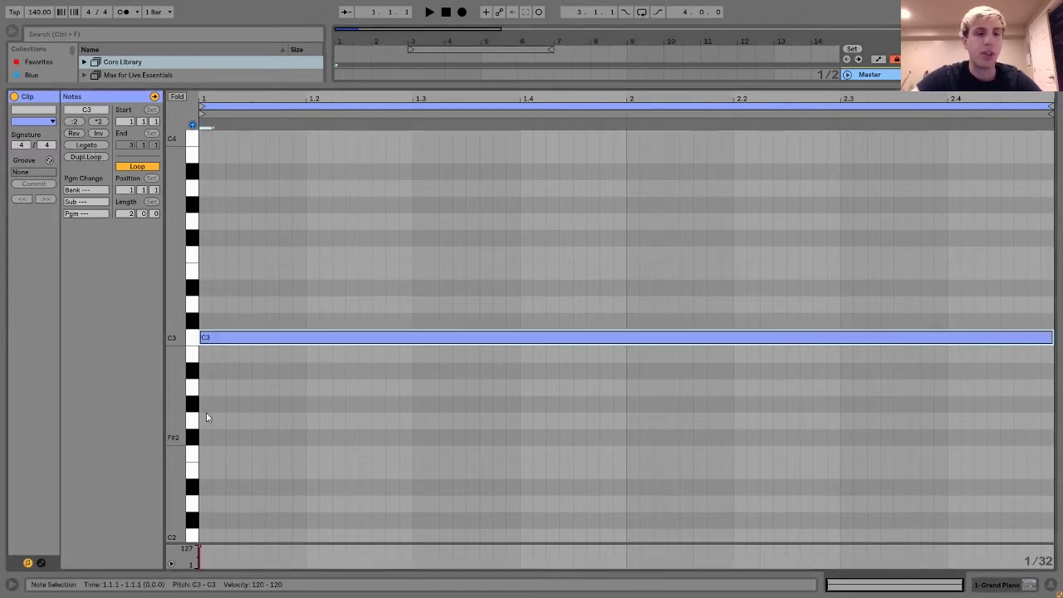
# - Add E3 and G3 notes at the clip start, each stretched across the whole clip
pyautogui.doubleClick(202, 271)
pyautogui.click(87, 145)
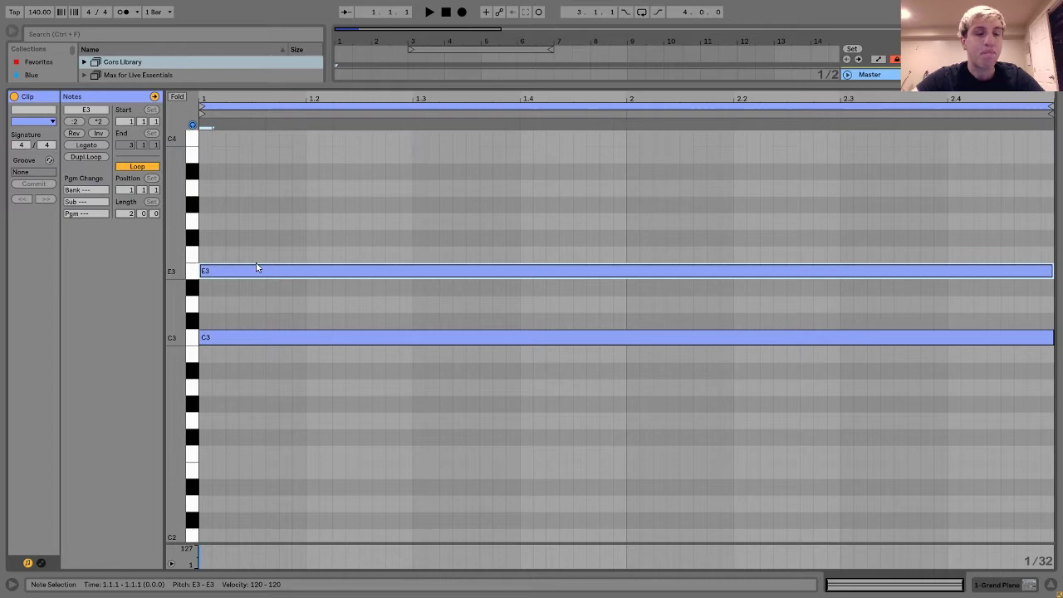
pyautogui.doubleClick(205, 223)
pyautogui.click(87, 145)
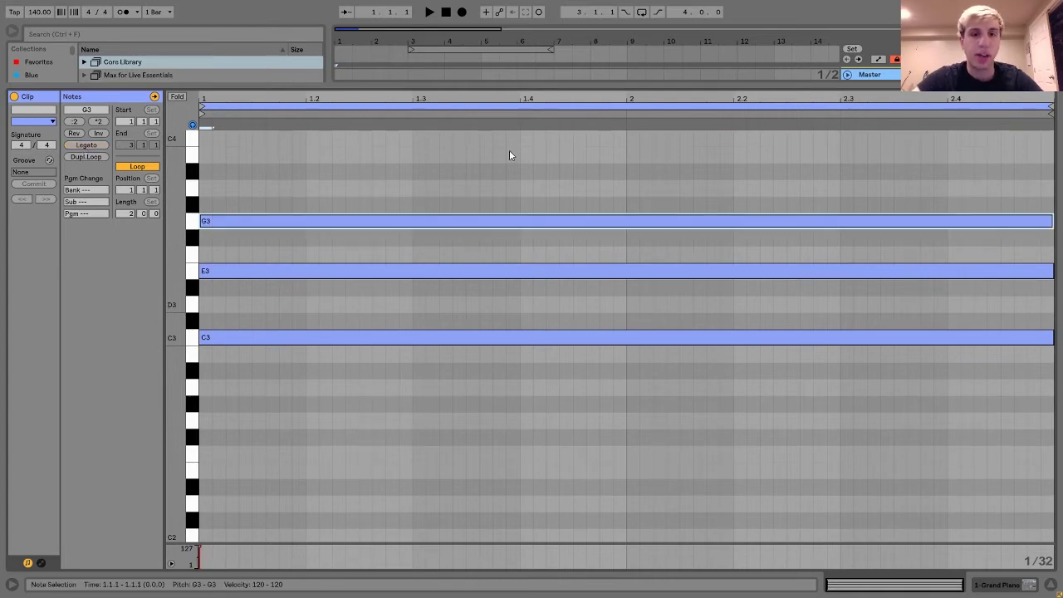
# - Add a B3 note at the clip start and legato it across both bars, forming Cmaj7
pyautogui.moveTo(509, 155); pyautogui.dragTo(532, 384)
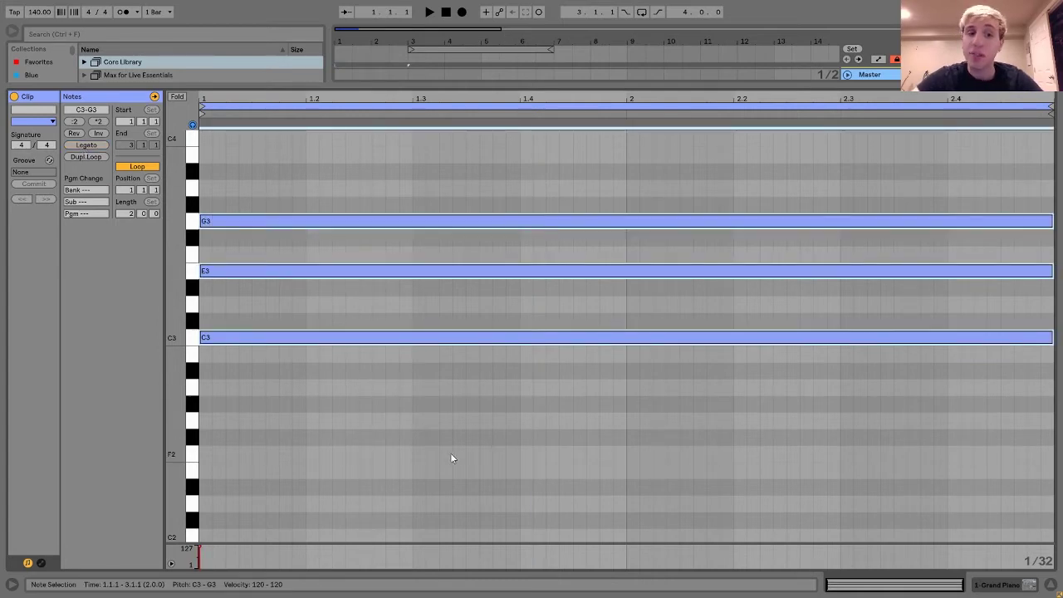
pyautogui.click(412, 441)
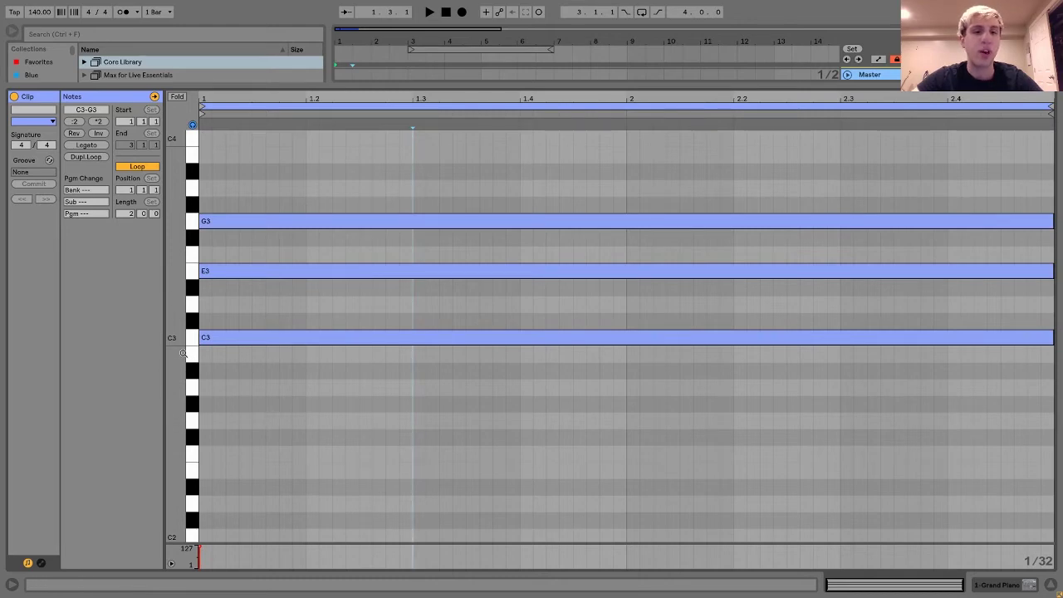
pyautogui.scroll(1, 183, 353)
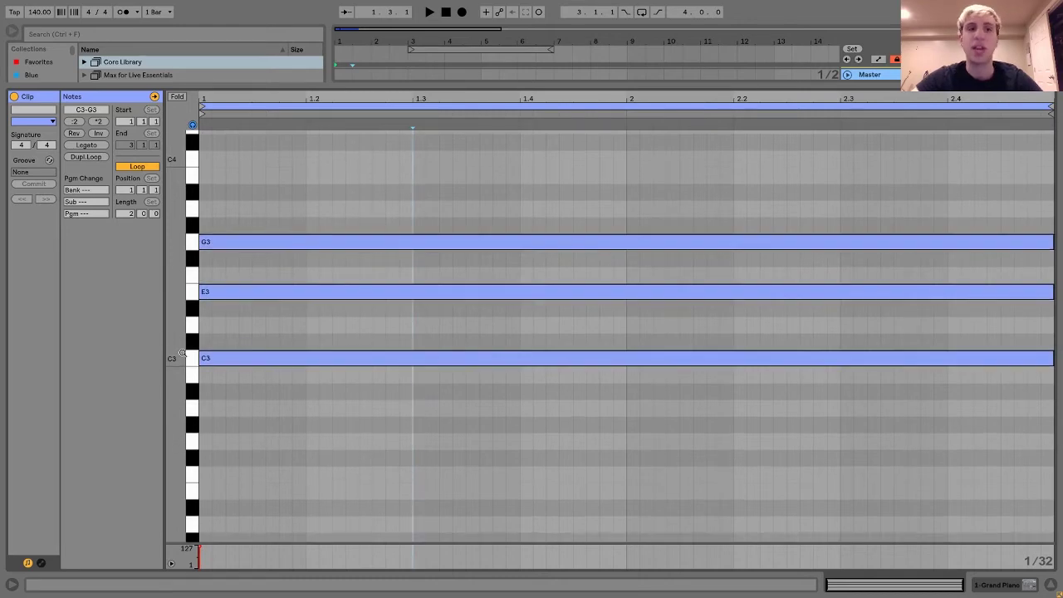
pyautogui.doubleClick(201, 176)
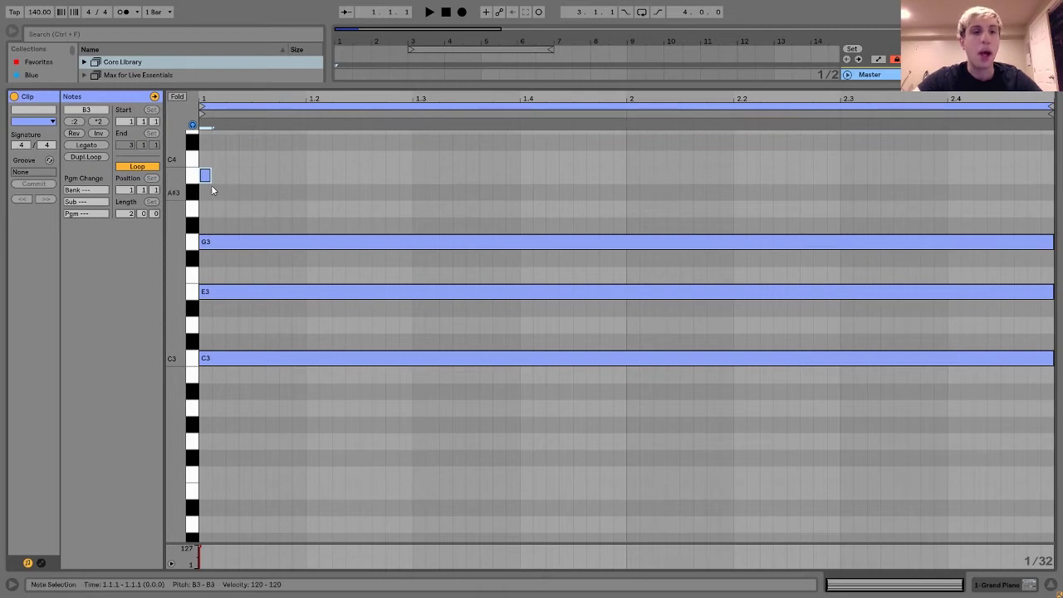
pyautogui.click(97, 145)
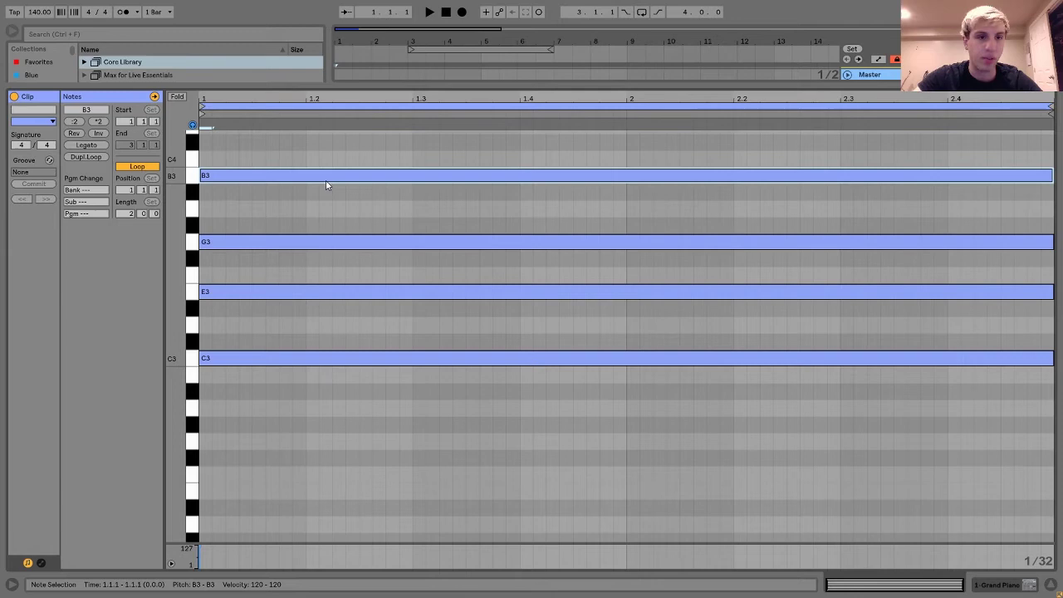
pyautogui.press('0')
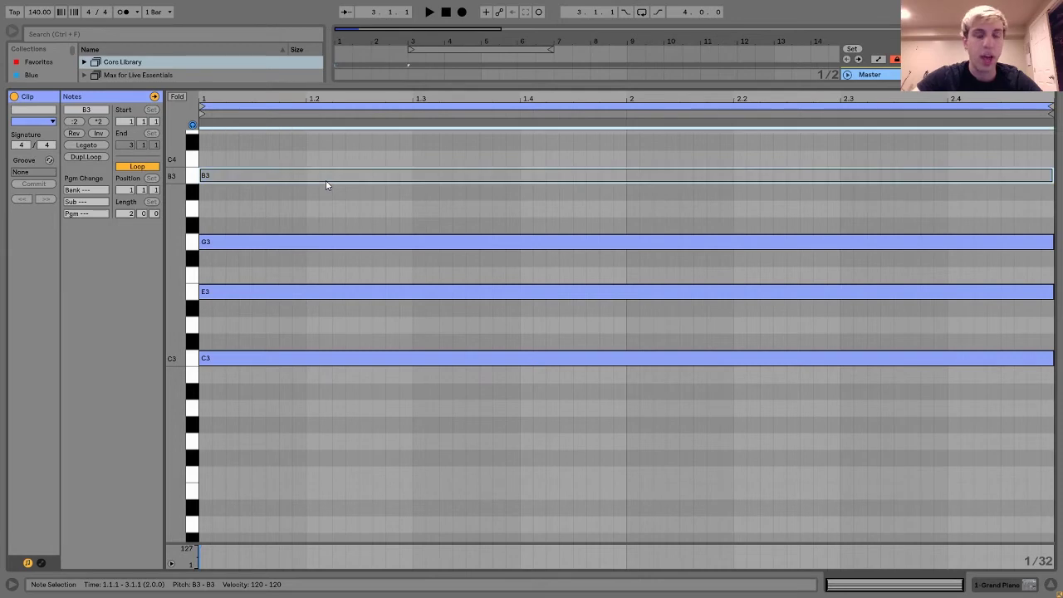
pyautogui.press('space')
pyautogui.press('space')
pyautogui.click(365, 563)
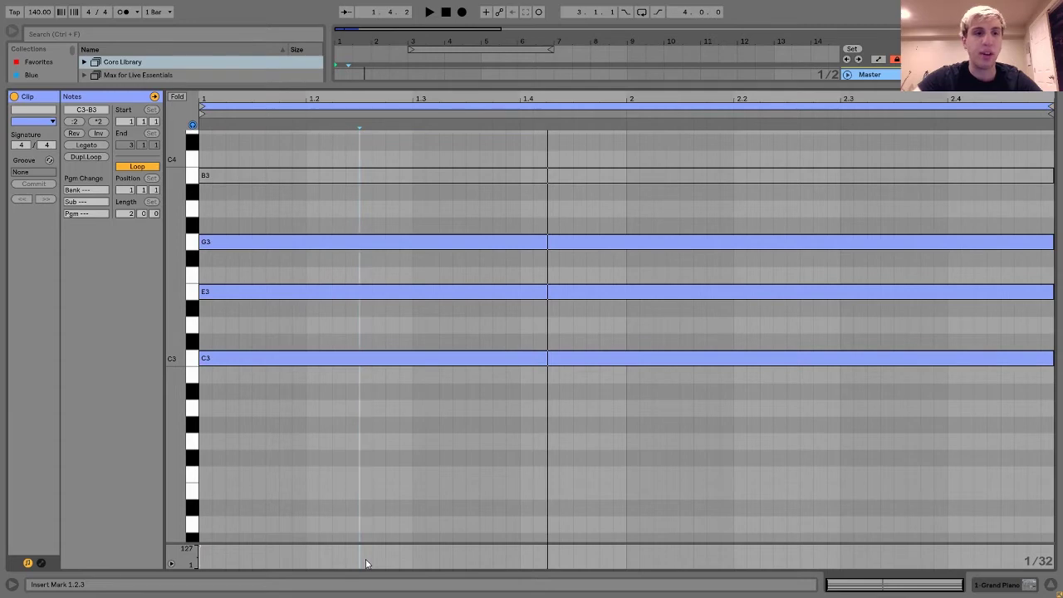
pyautogui.doubleClick(345, 178)
pyautogui.press('space')
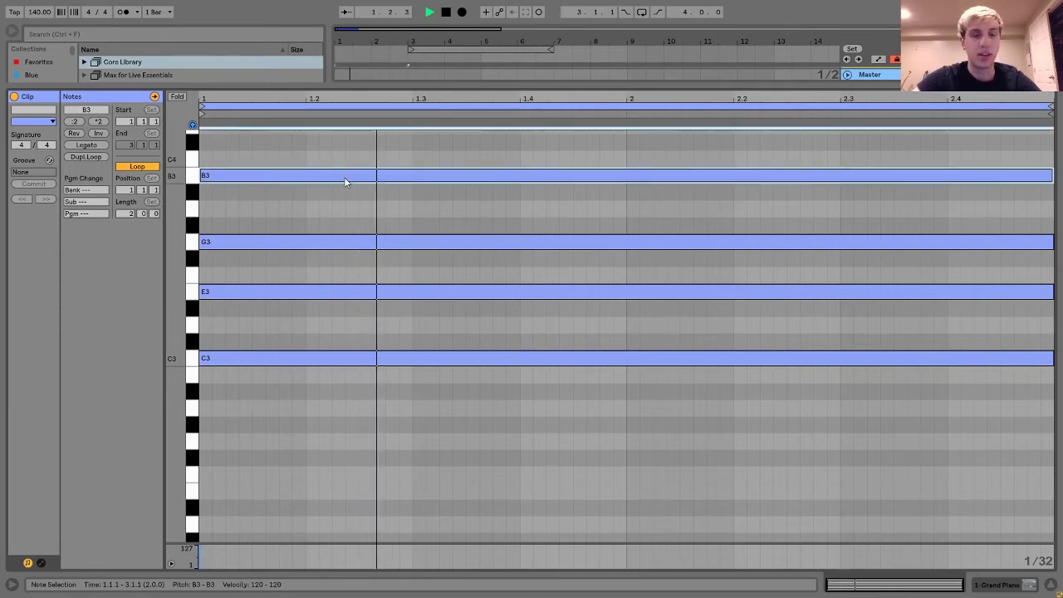
pyautogui.press('space')
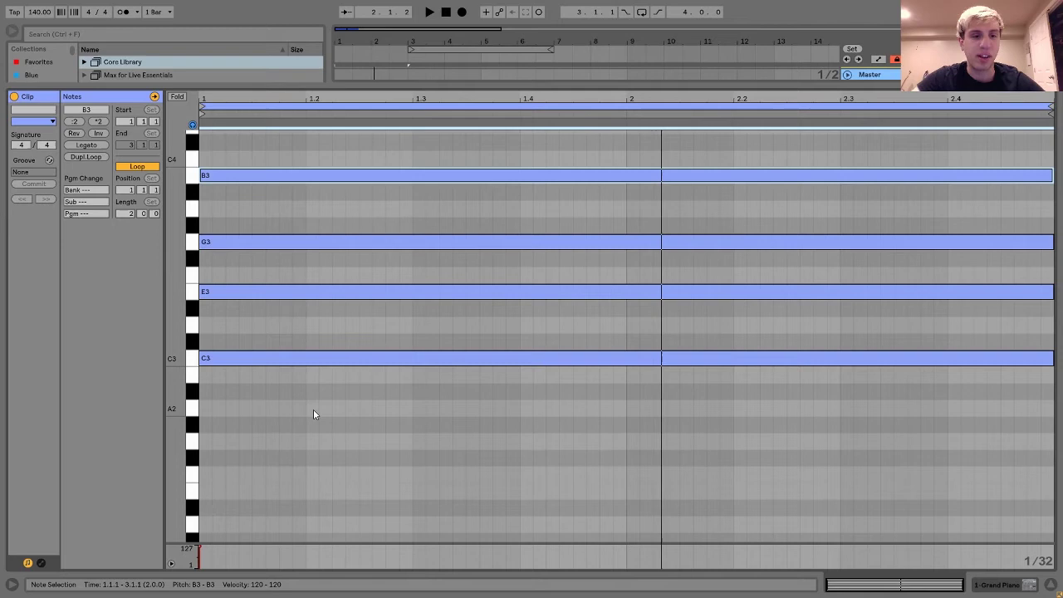
pyautogui.moveTo(315, 412); pyautogui.dragTo(314, 347)
pyautogui.moveTo(357, 202); pyautogui.dragTo(361, 154)
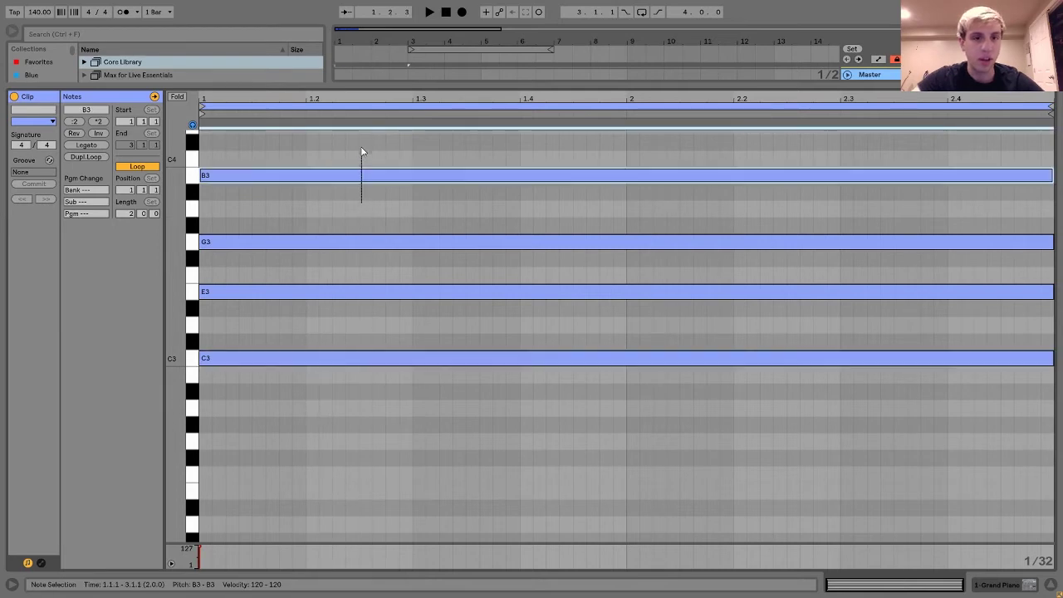
pyautogui.moveTo(277, 407); pyautogui.dragTo(281, 338)
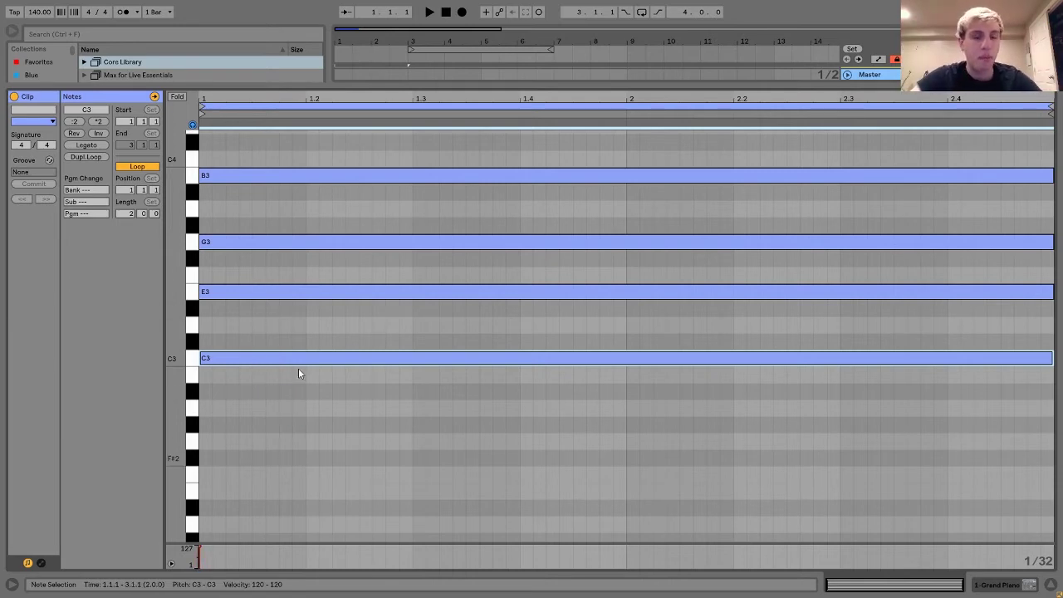
pyautogui.click(391, 212)
pyautogui.click(202, 211)
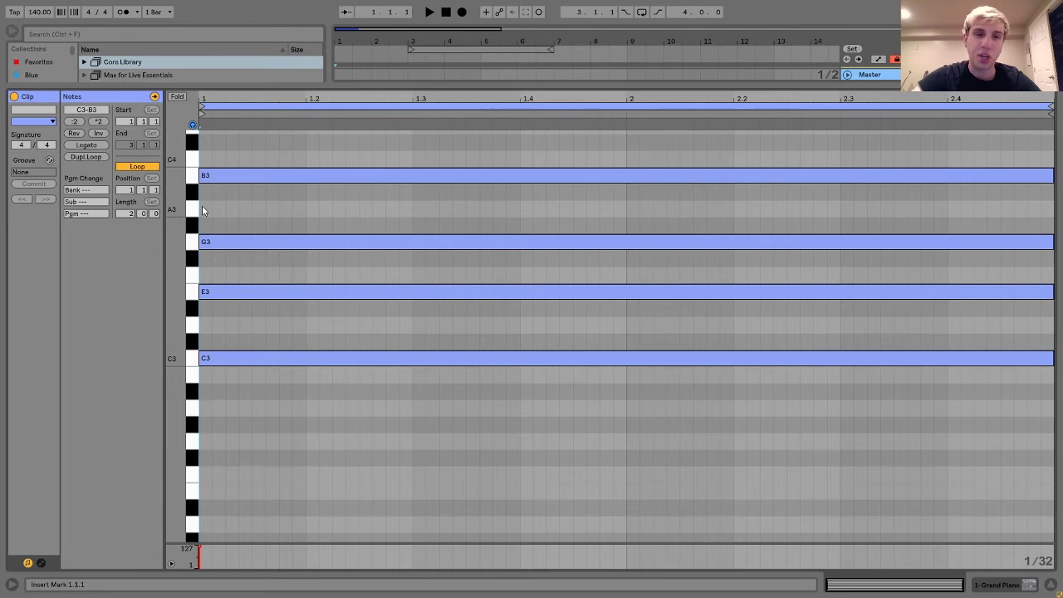
pyautogui.press('space')
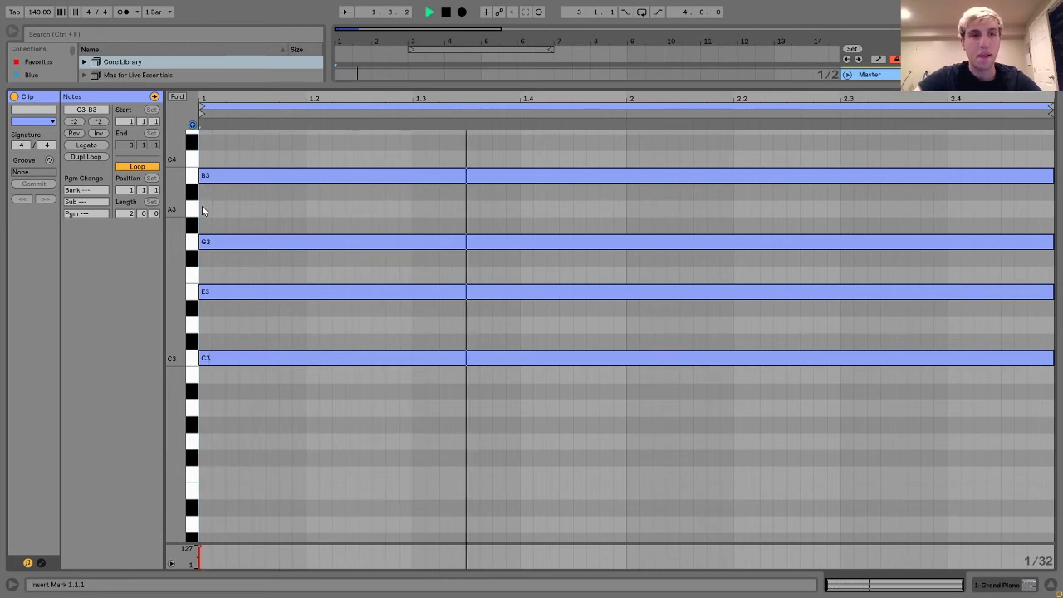
pyautogui.press('space')
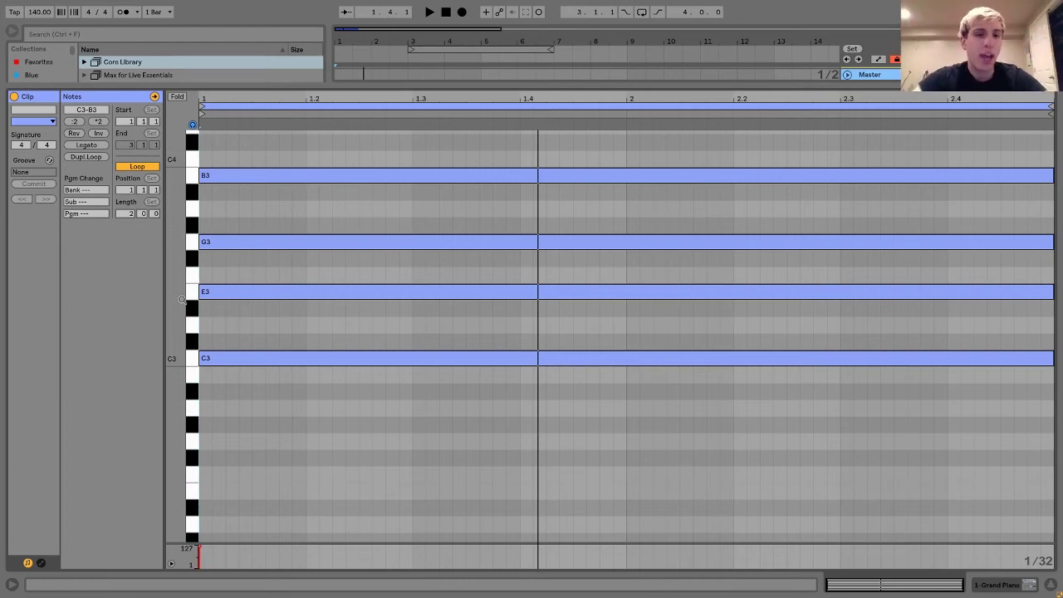
pyautogui.scroll(3, 233, 299)
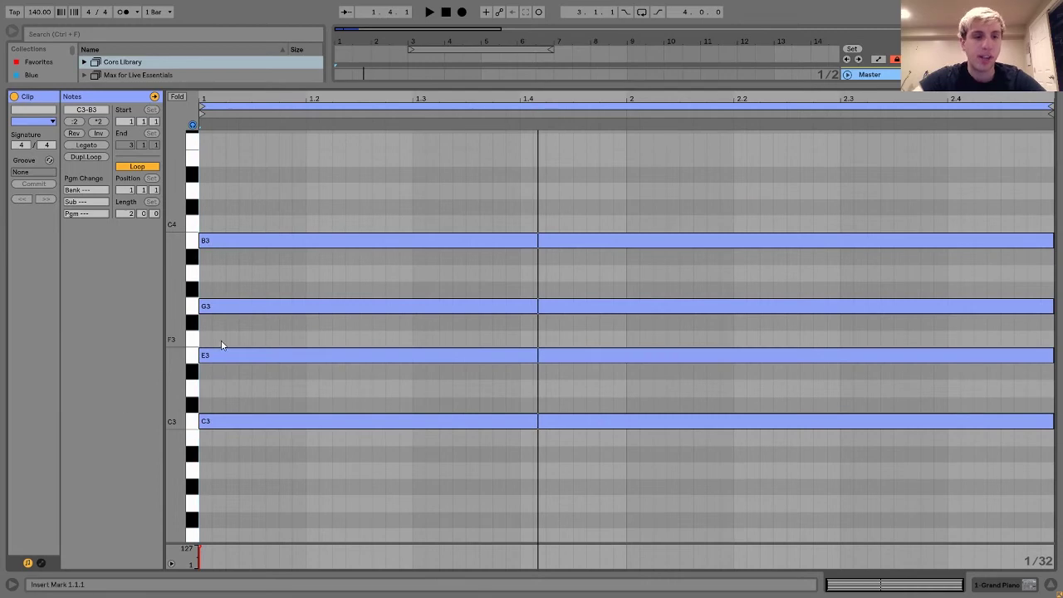
pyautogui.moveTo(190, 337); pyautogui.dragTo(163, 337)
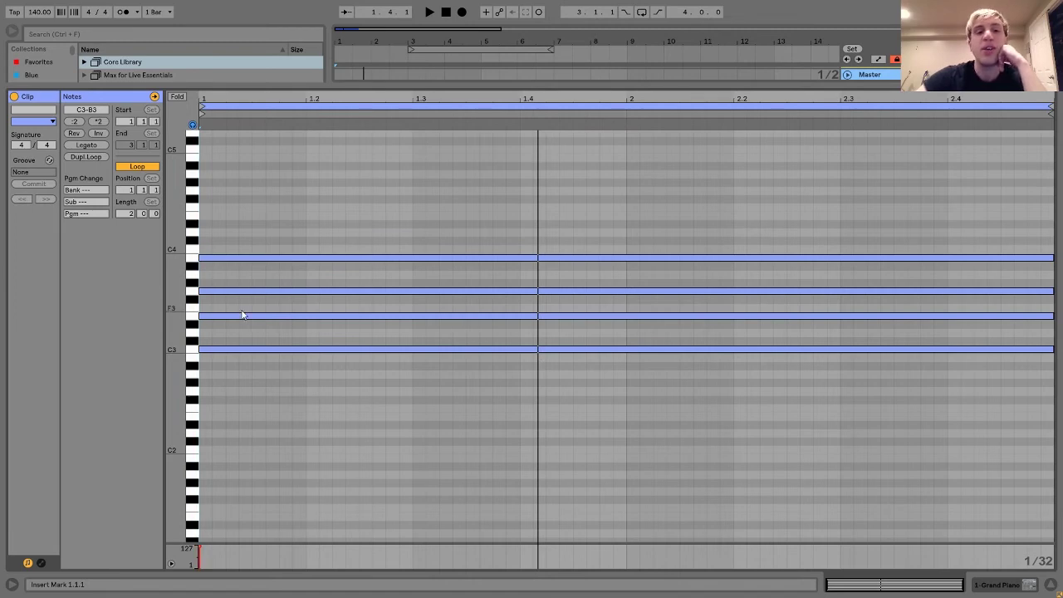
pyautogui.moveTo(181, 298); pyautogui.dragTo(171, 253)
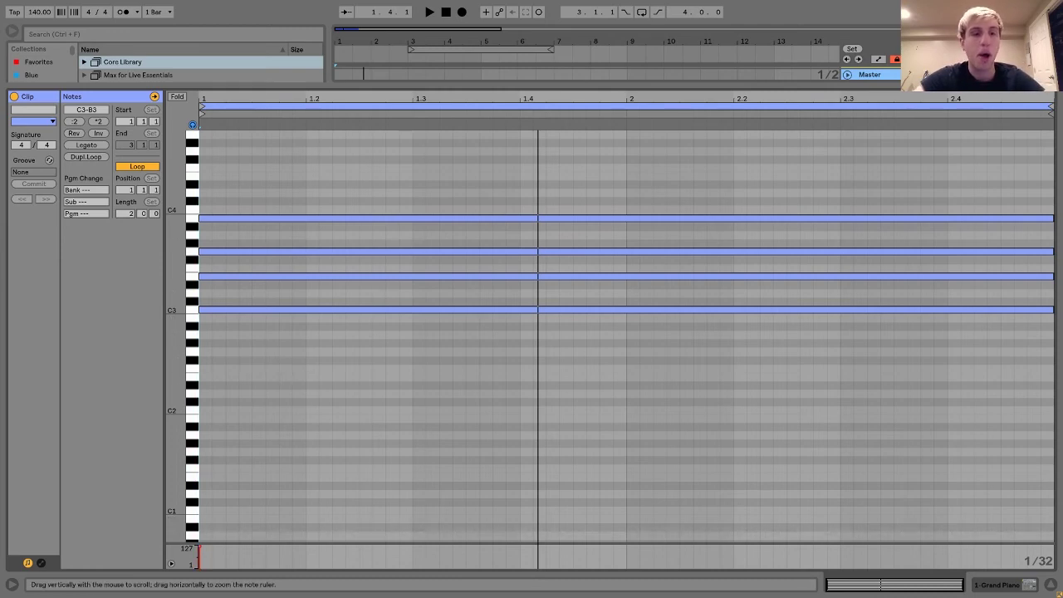
pyautogui.moveTo(172, 332)
pyautogui.mouseDown()
pyautogui.moveTo(207, 334)
pyautogui.moveTo(171, 336)
pyautogui.mouseUp()
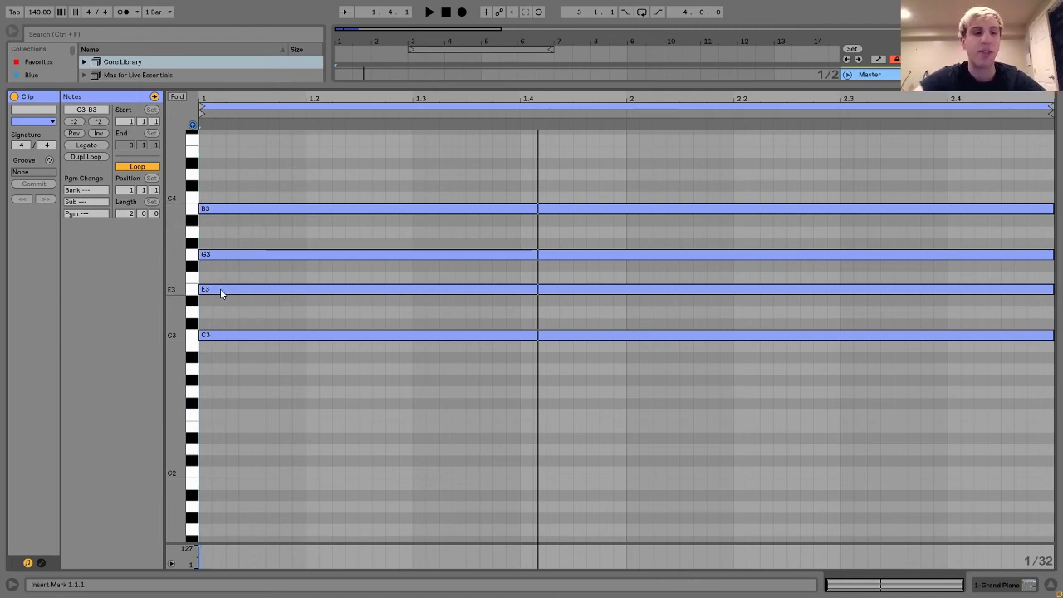
pyautogui.click(244, 210)
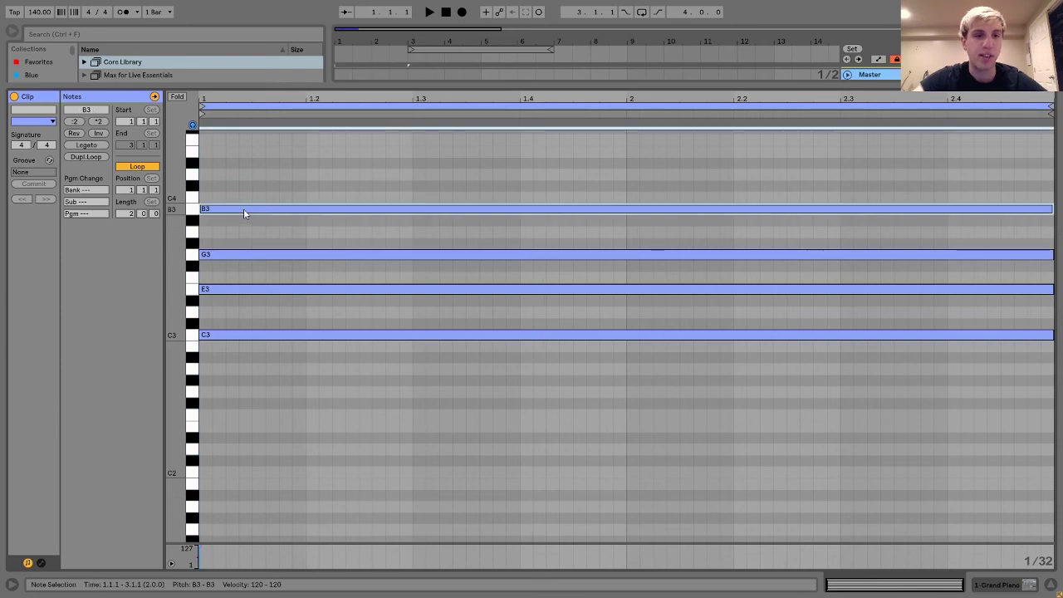
pyautogui.keyDown('shift'); pyautogui.click(220, 290); pyautogui.keyUp('shift')
pyautogui.press('Left')
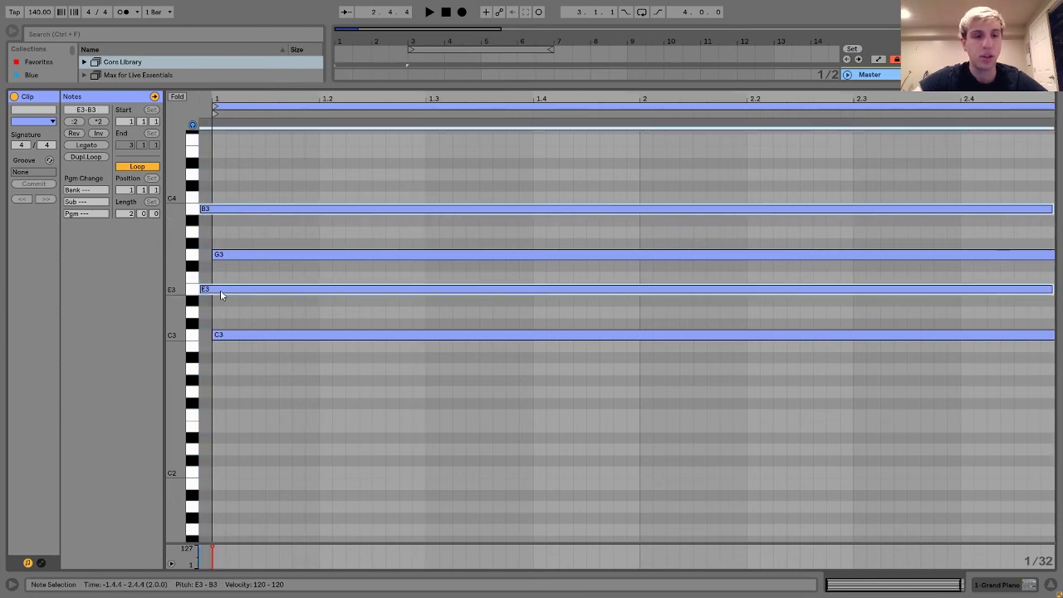
pyautogui.press('Down')
pyautogui.press('space')
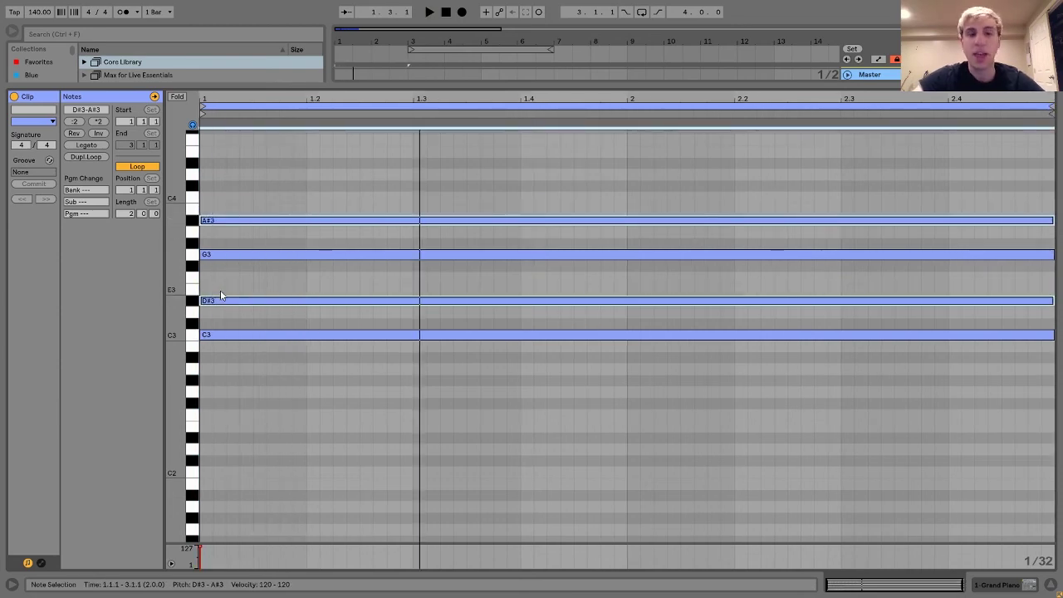
pyautogui.press('Up')
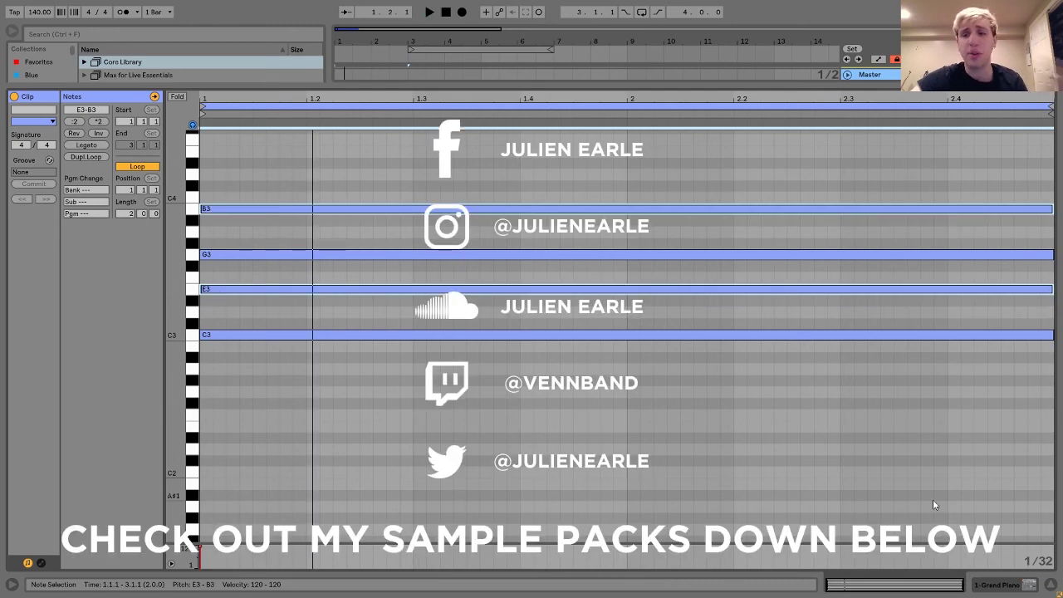
# - Switch back to the arrangement view and clear the time selection on the Grand Piano track
pyautogui.hotkey('shift', 'Tab')
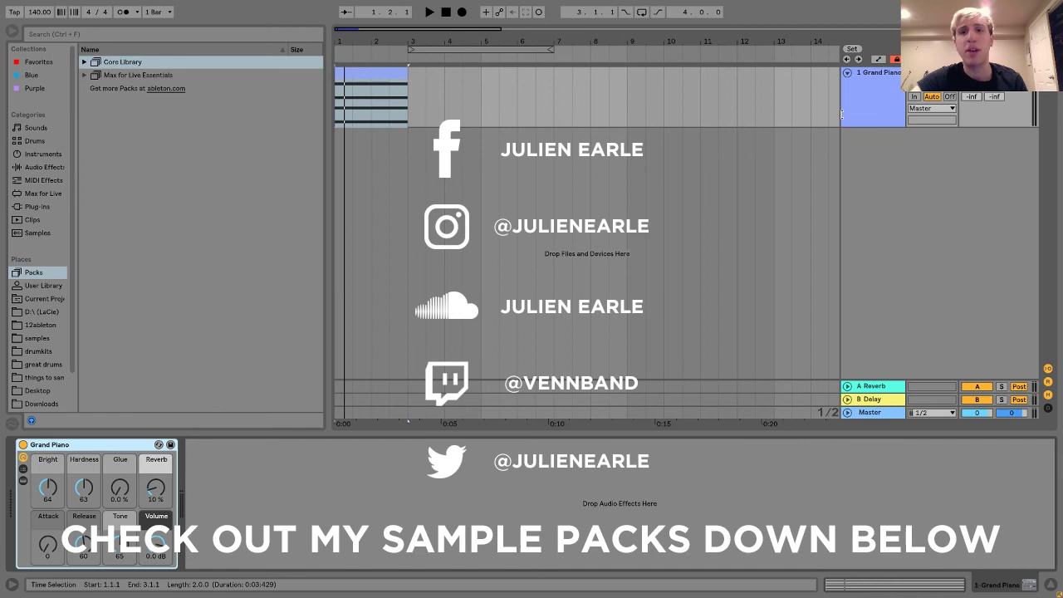
pyautogui.click(849, 123)
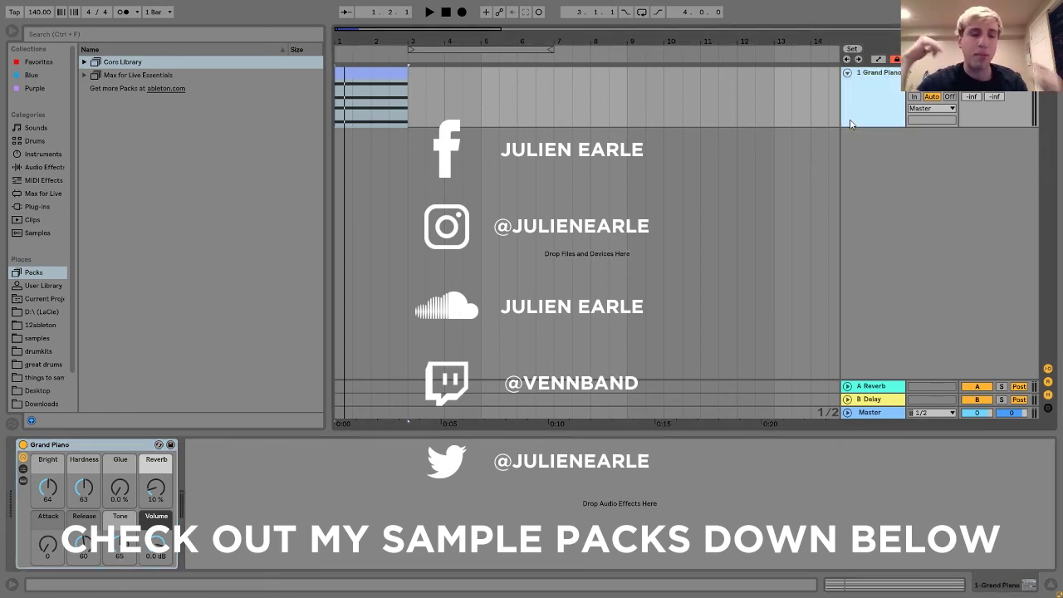